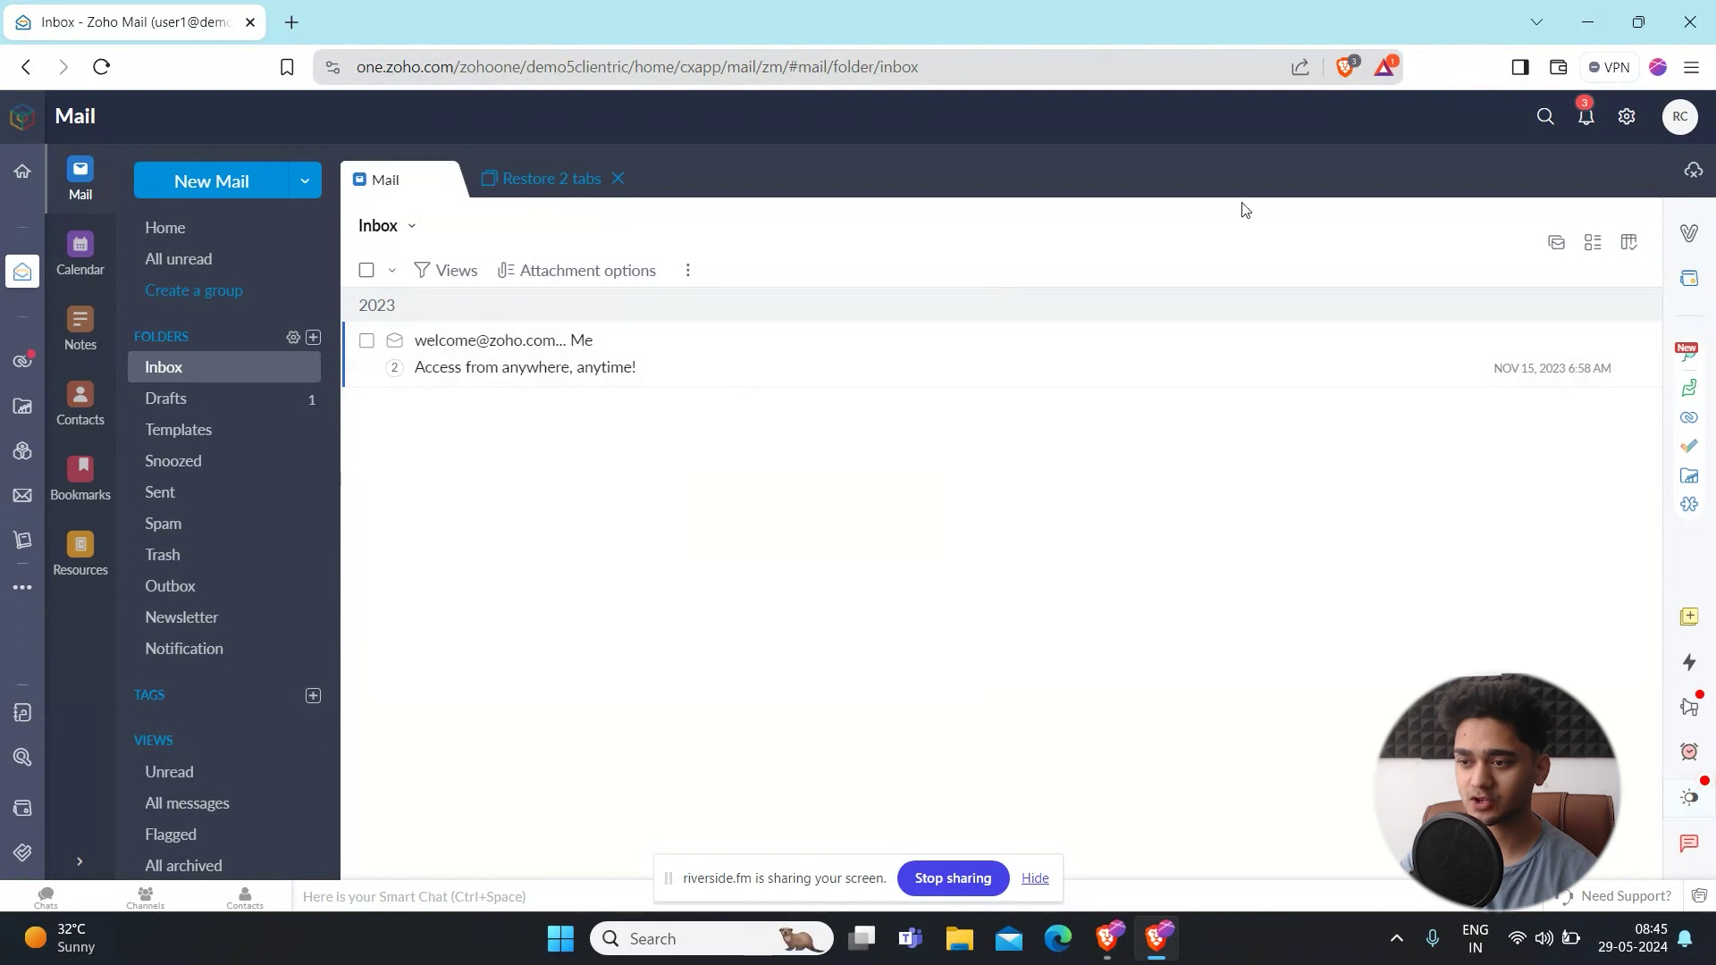
# - Open Calendar settings from the gear menu and move to its Synchronize page
pyautogui.click(1626, 115)
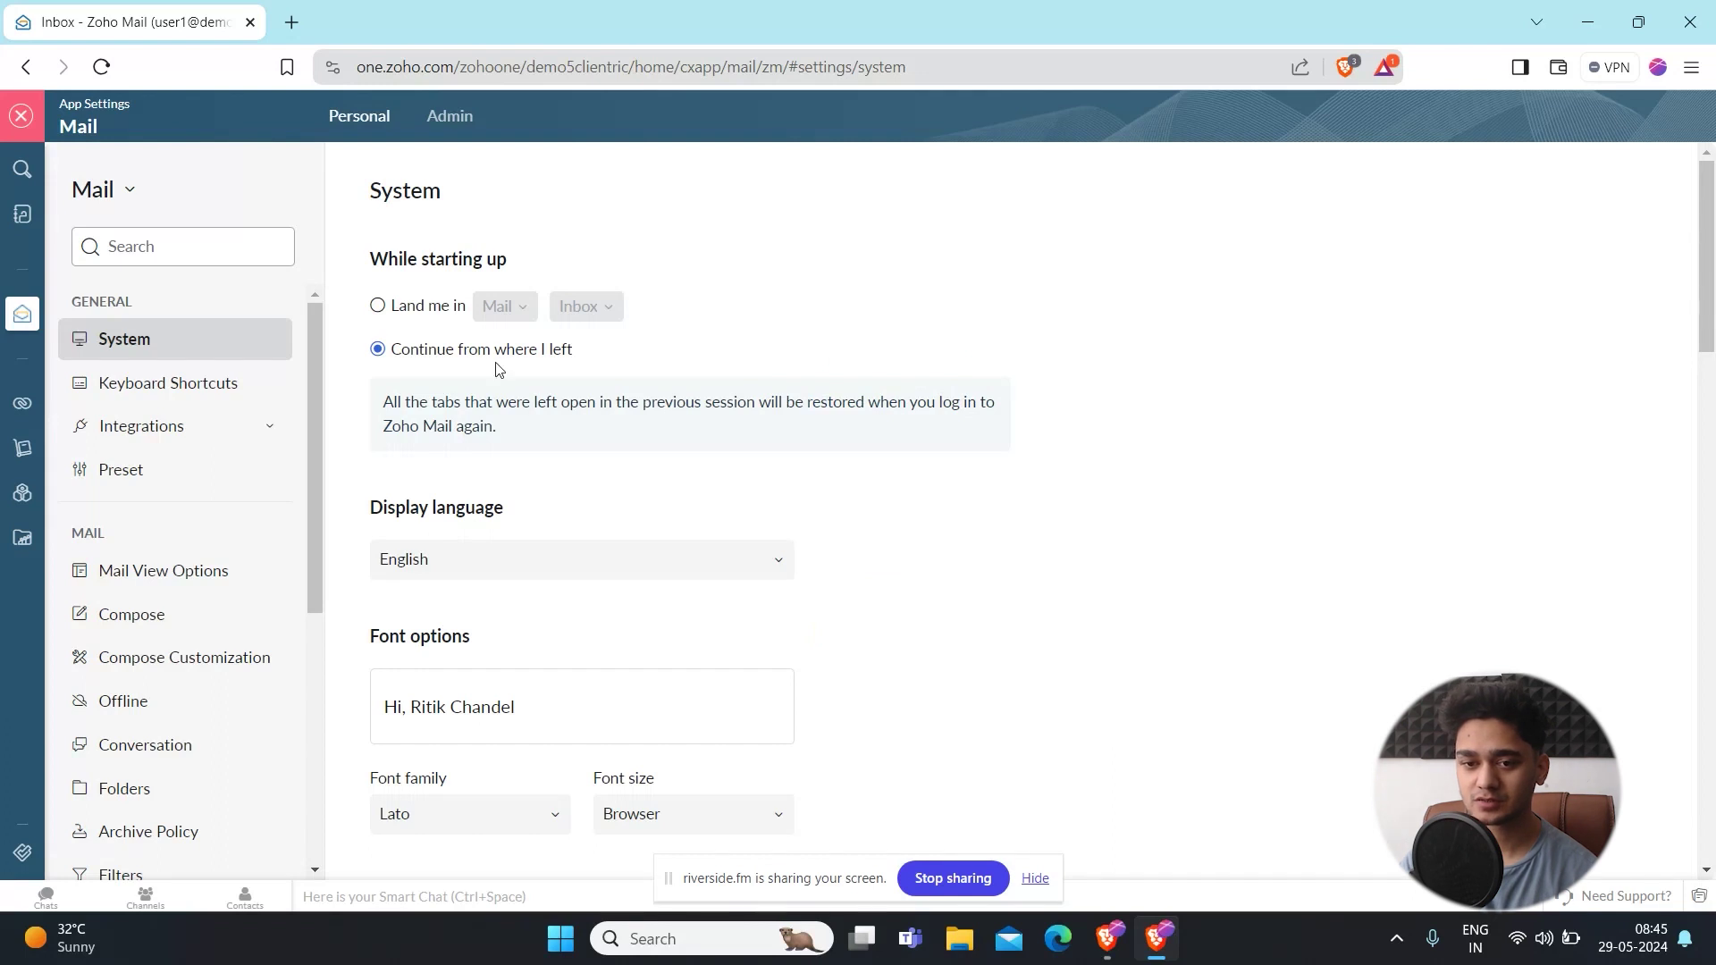
pyautogui.click(128, 195)
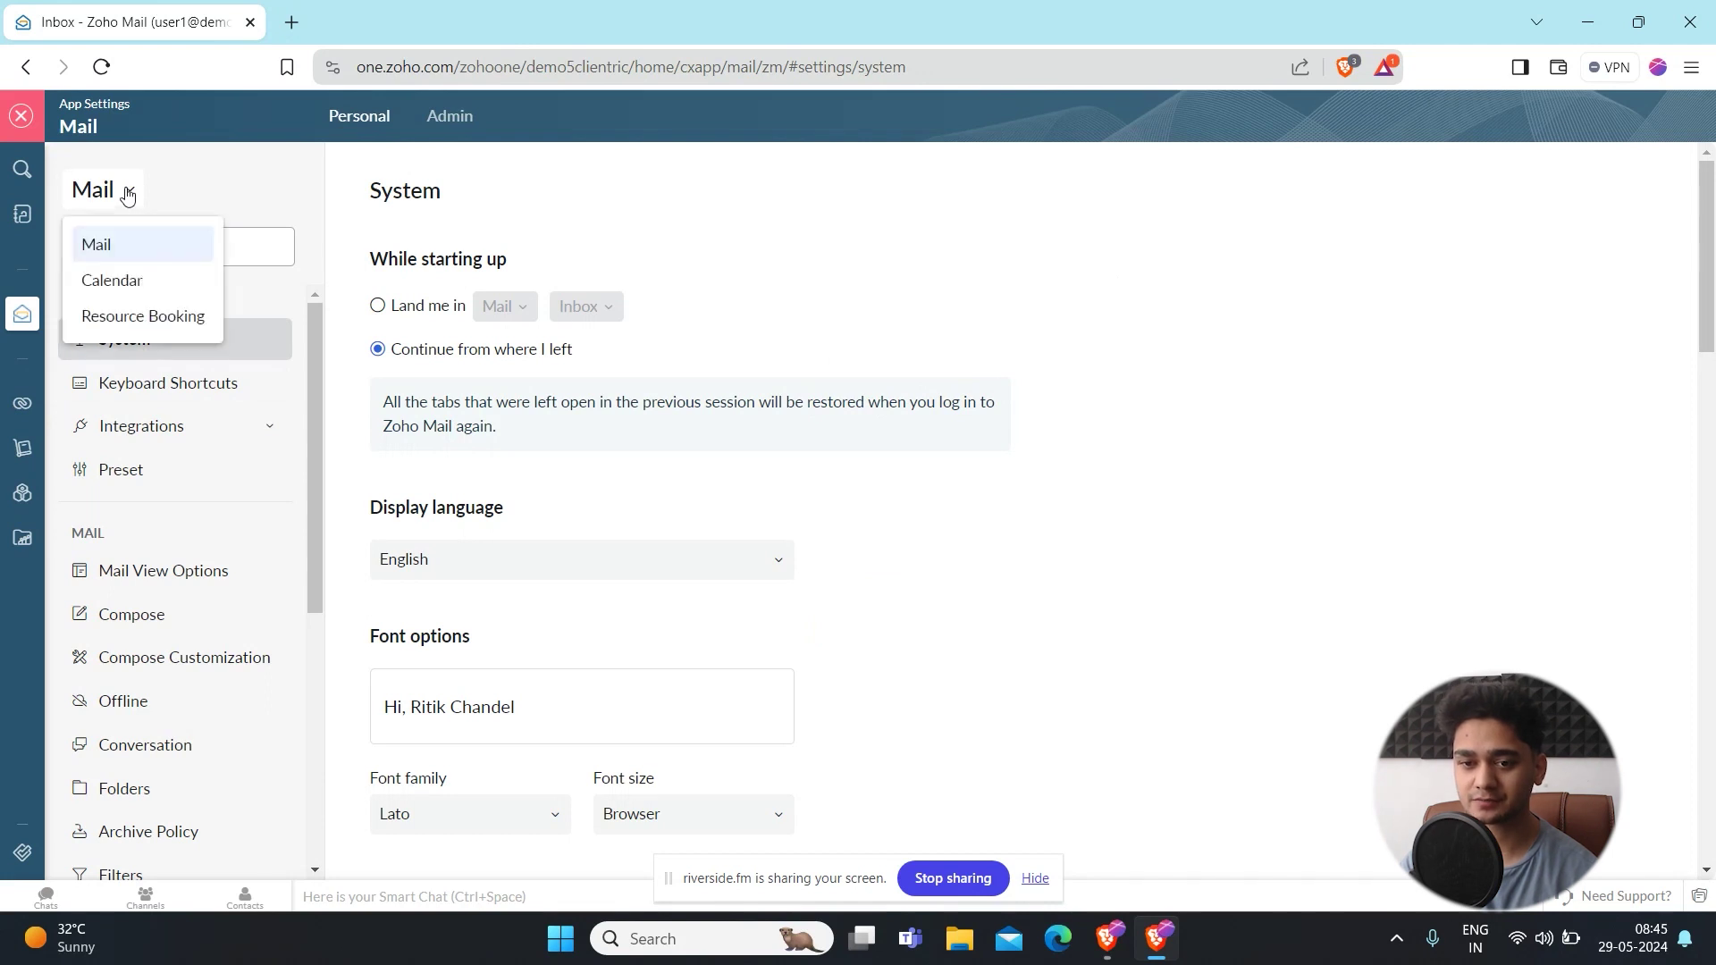
pyautogui.click(97, 283)
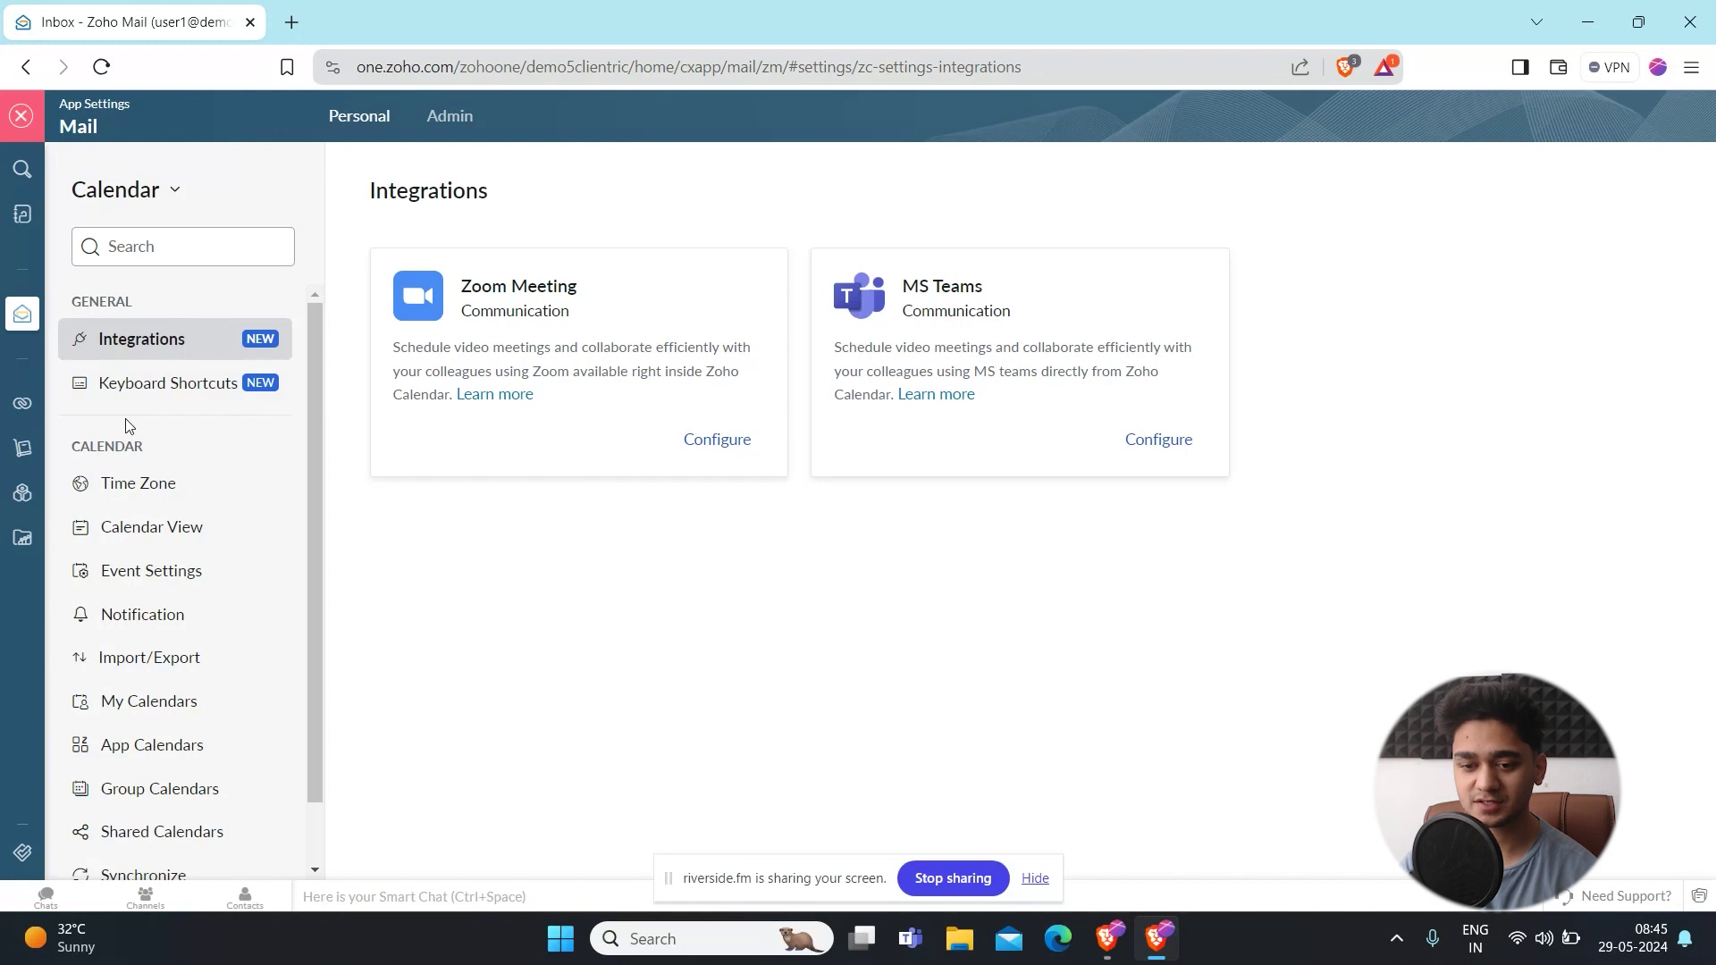
pyautogui.scroll(-1, 135, 586)
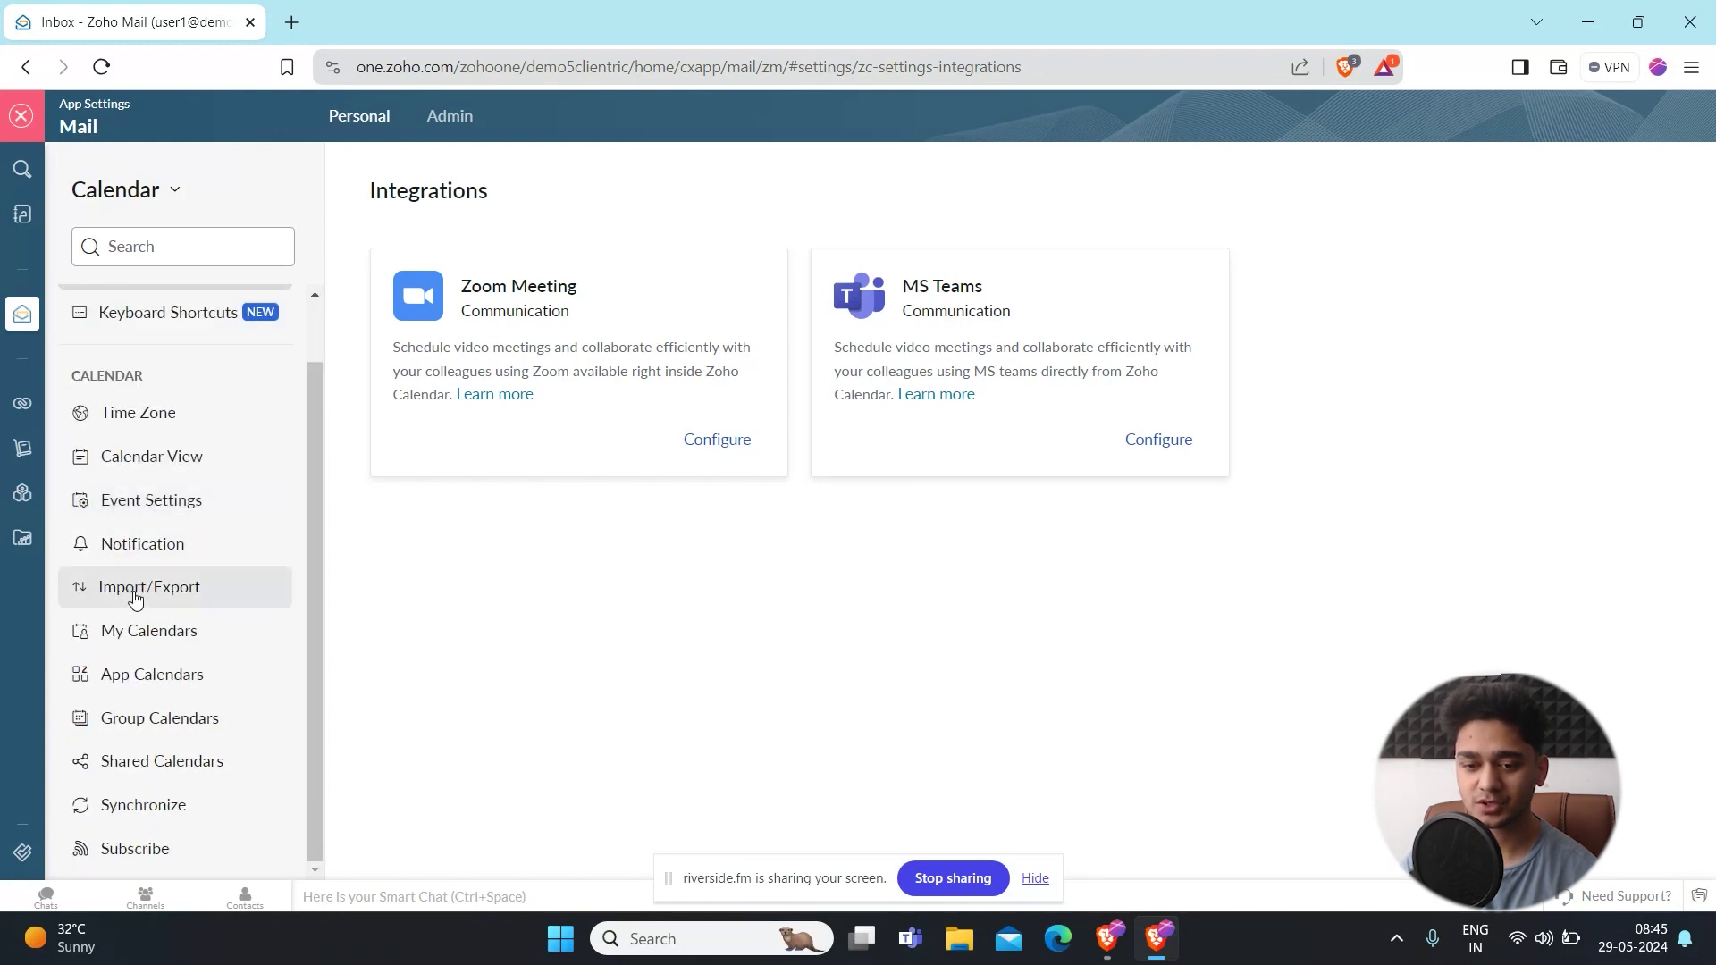
pyautogui.click(152, 817)
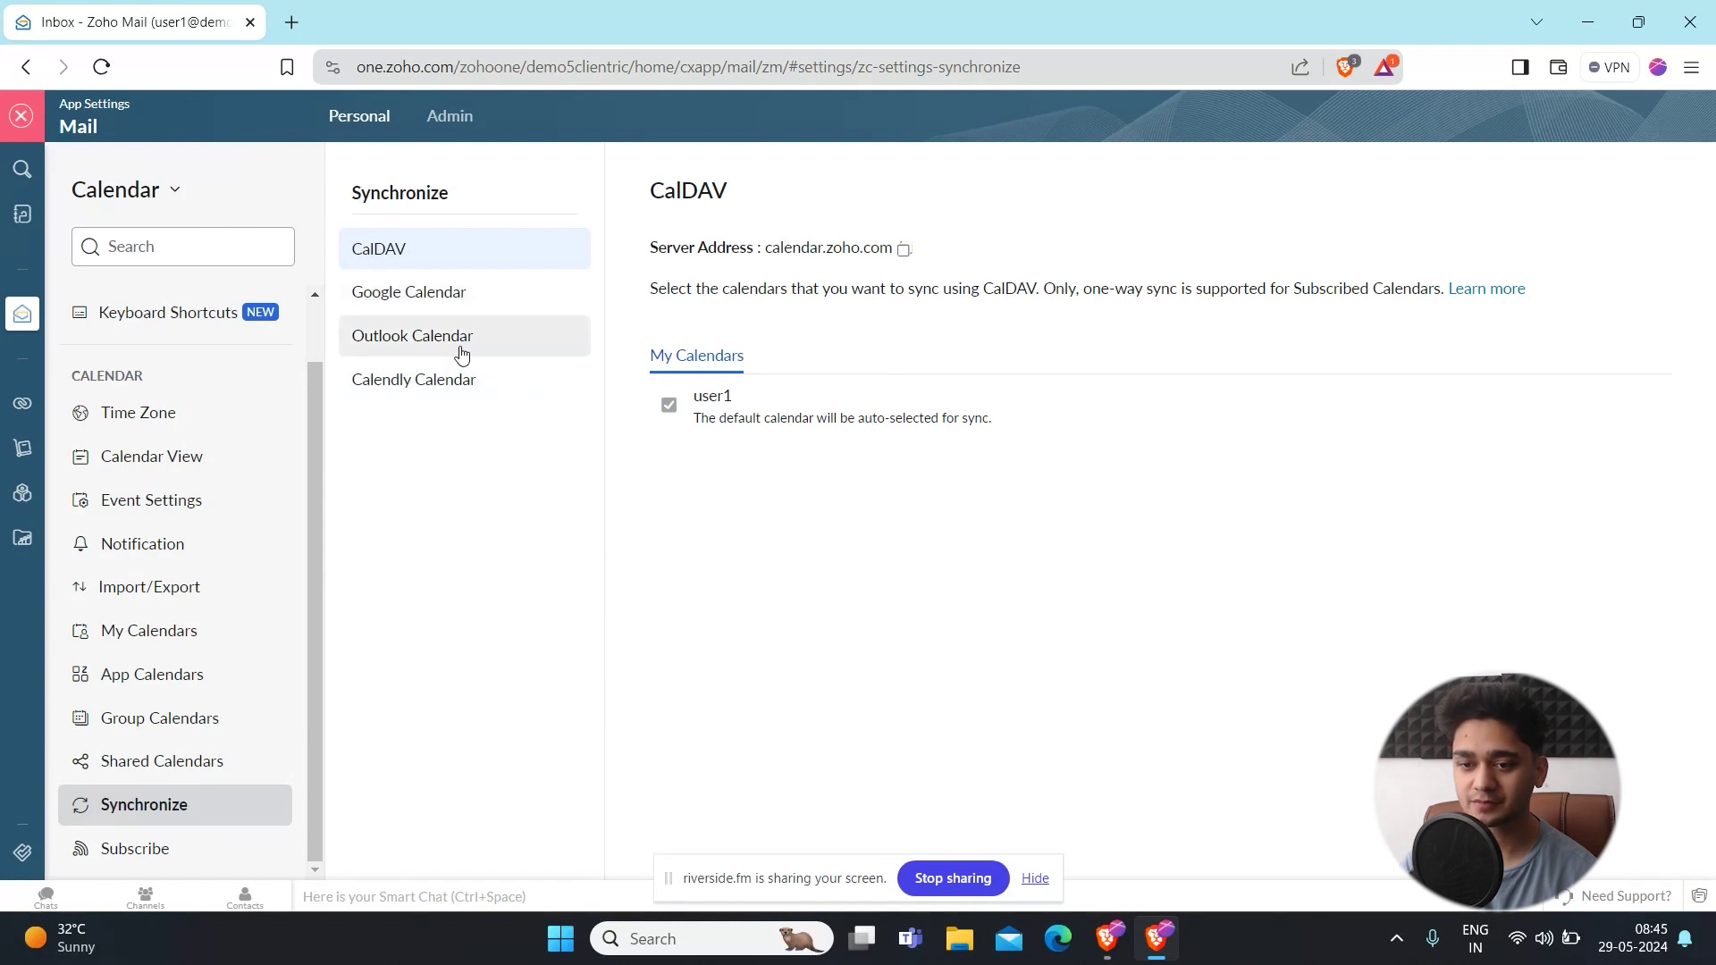
# - Preview the Google Calendar sync page, then exit settings to the May 26 – Jun 01 week
pyautogui.click(411, 298)
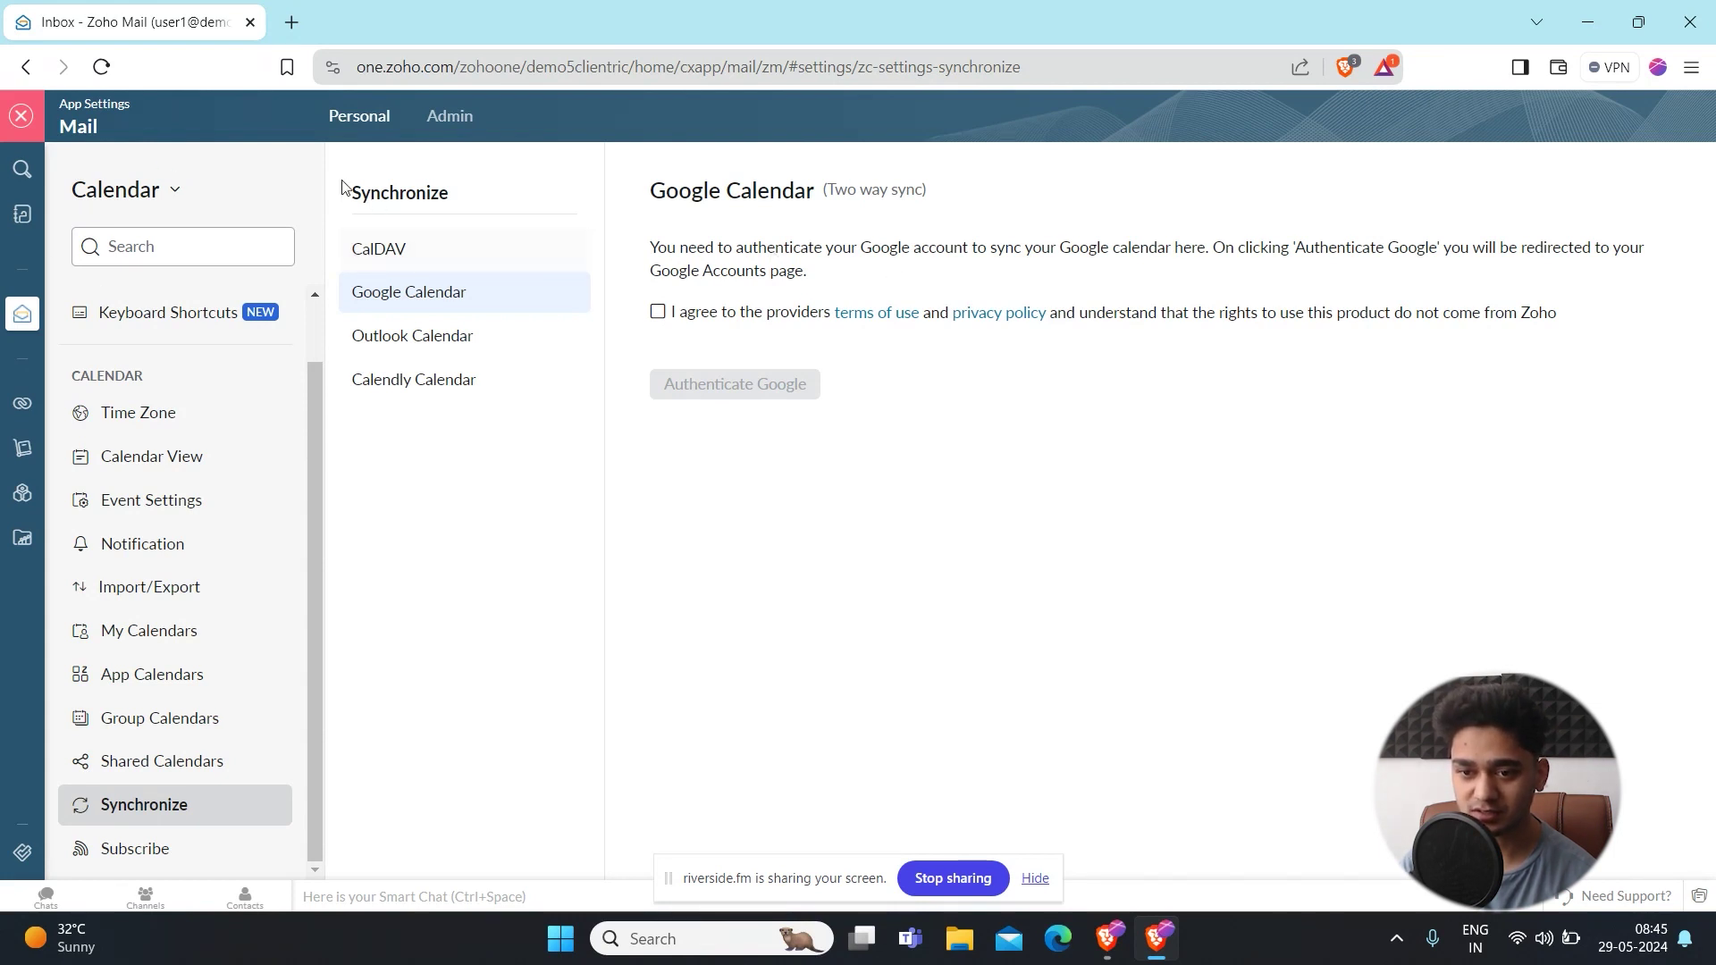
pyautogui.click(19, 115)
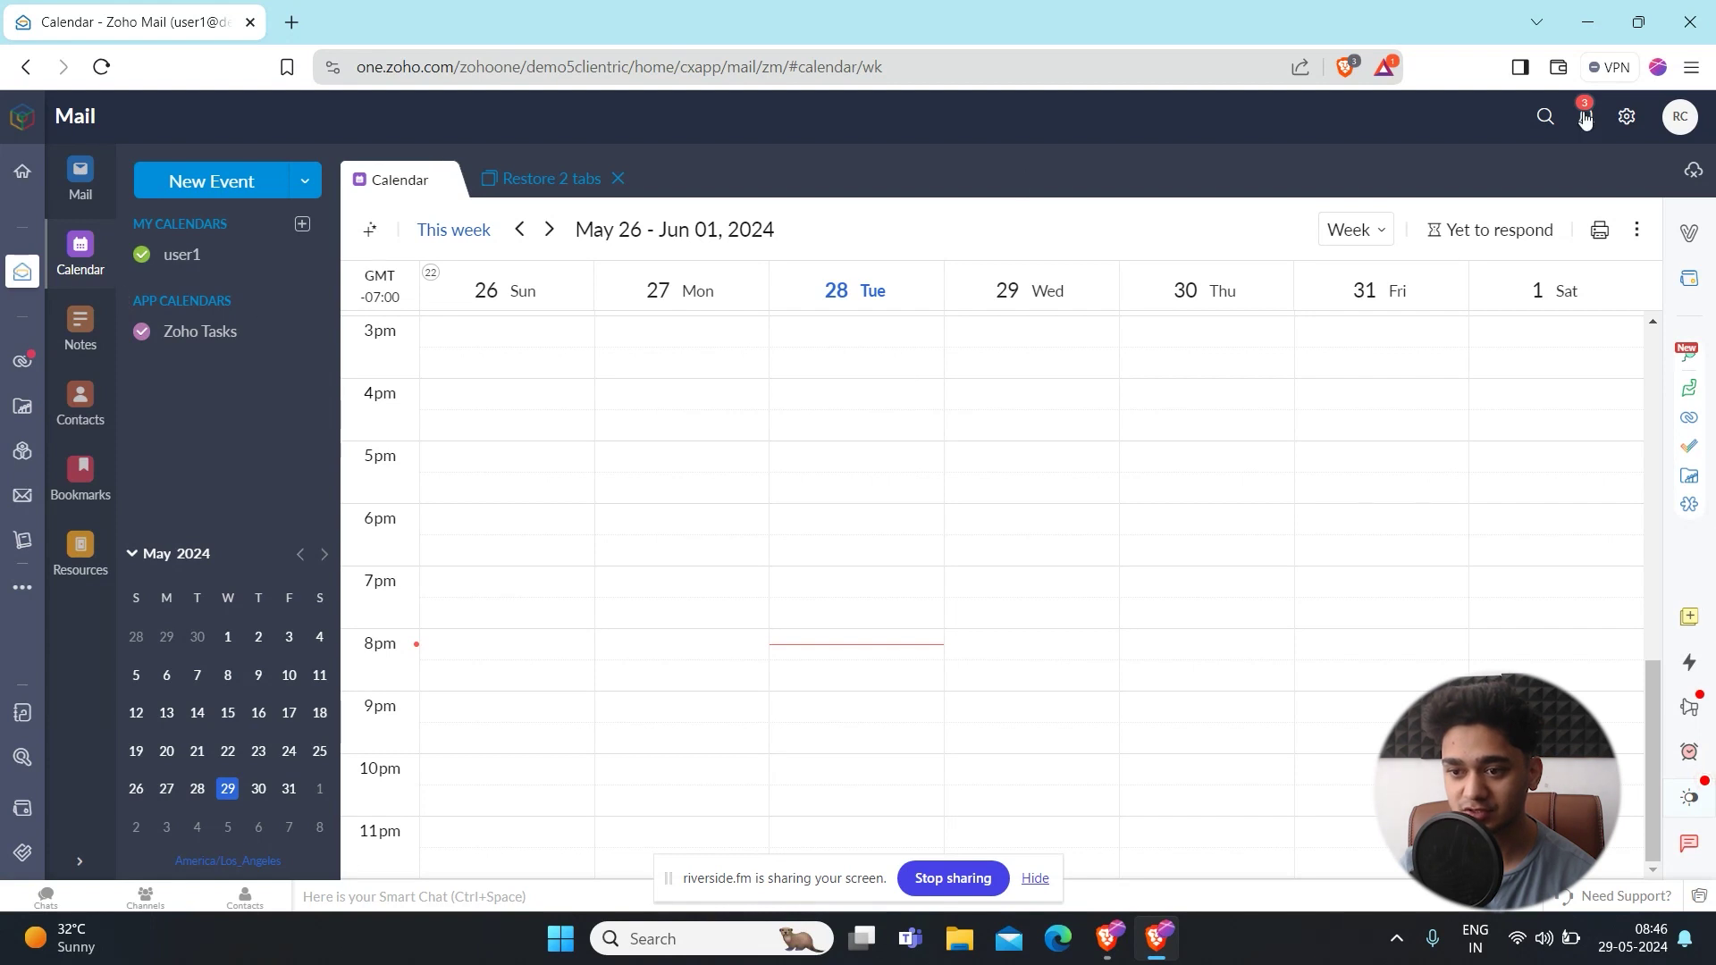
# - Reopen the Google Calendar sync settings and accept the providers' terms of use
pyautogui.click(1626, 118)
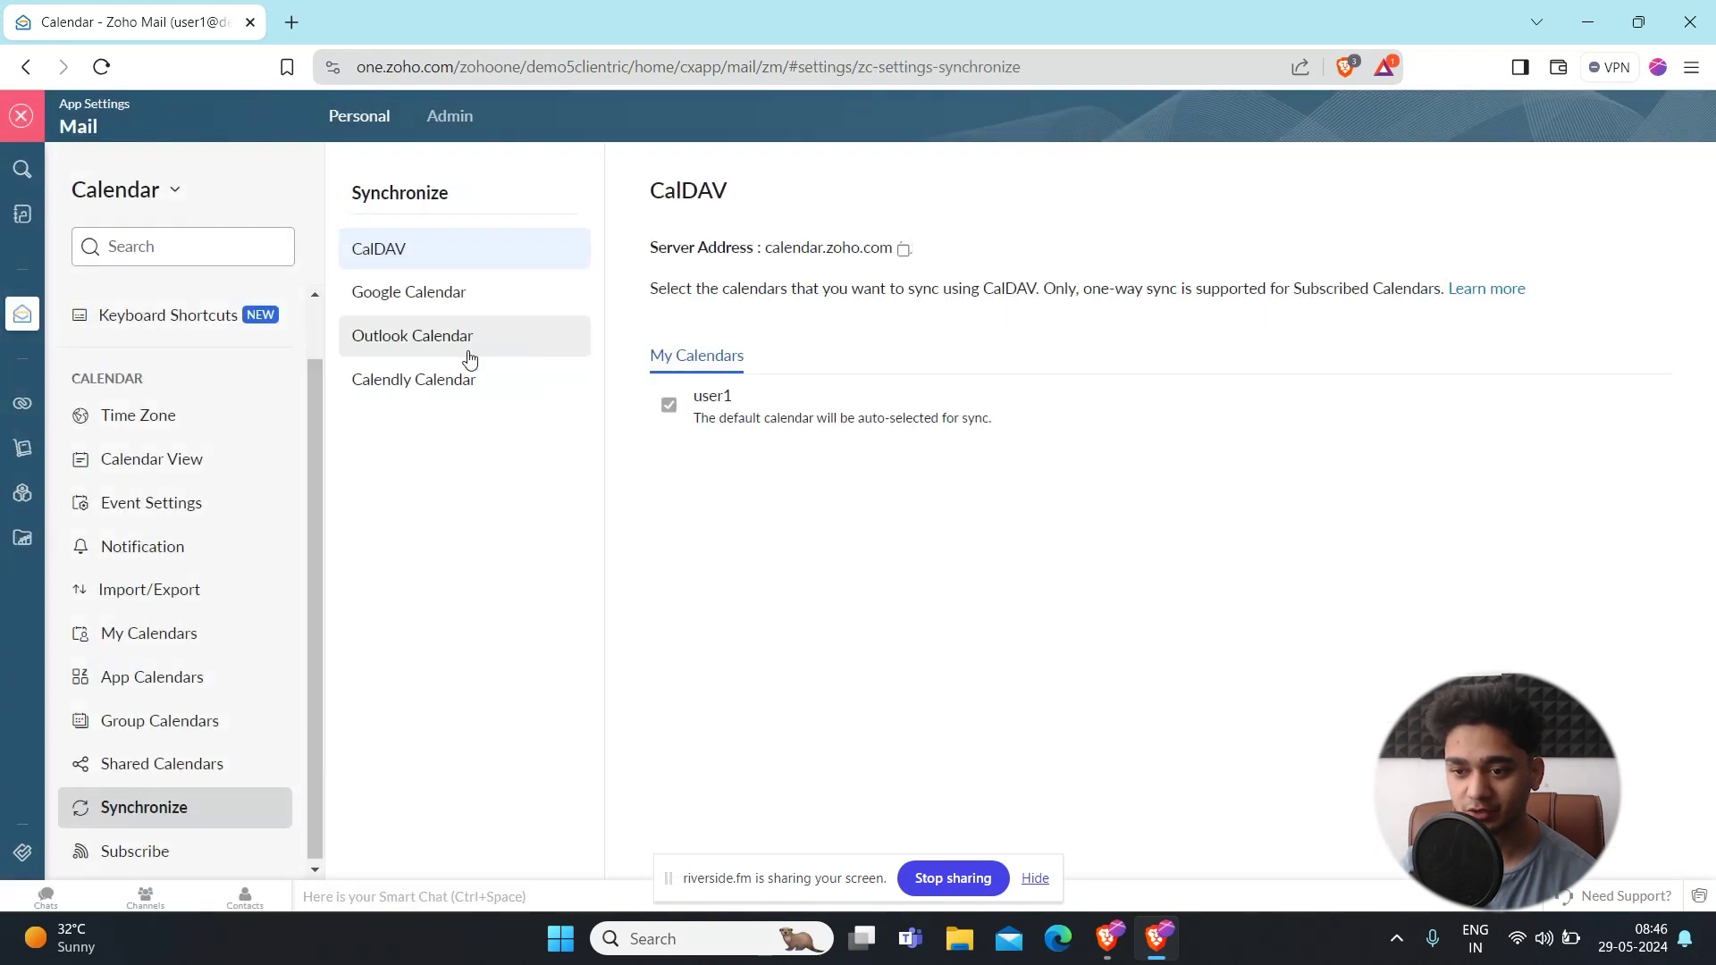
pyautogui.click(425, 298)
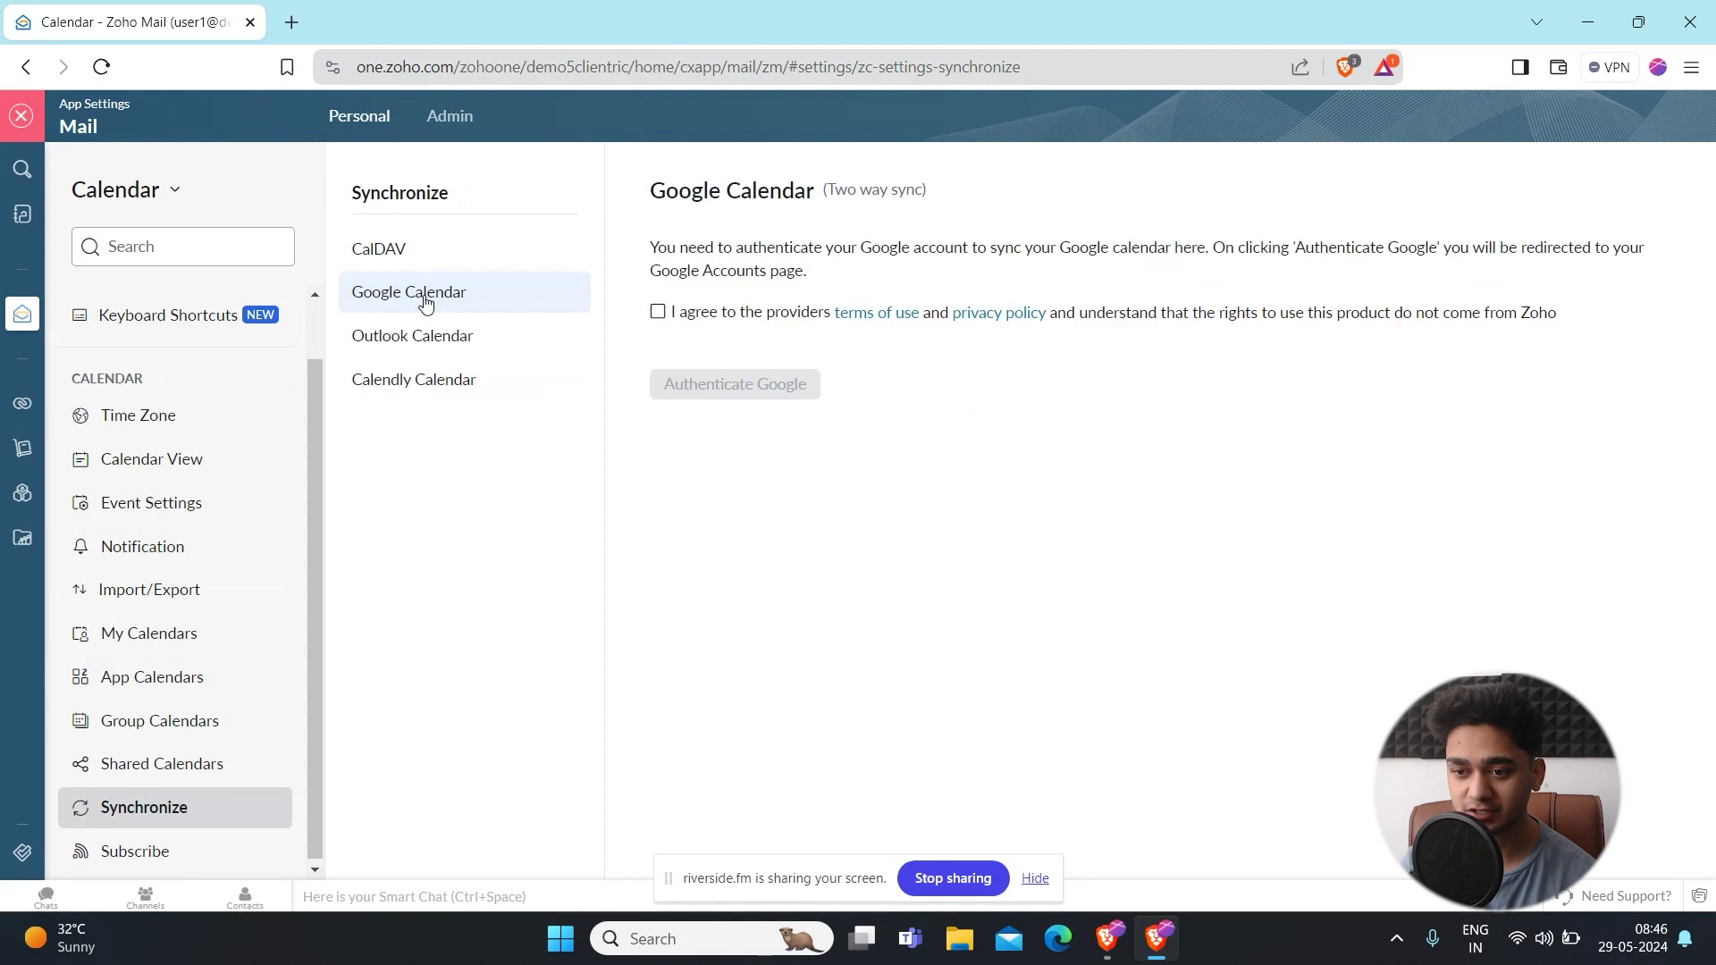
pyautogui.click(656, 312)
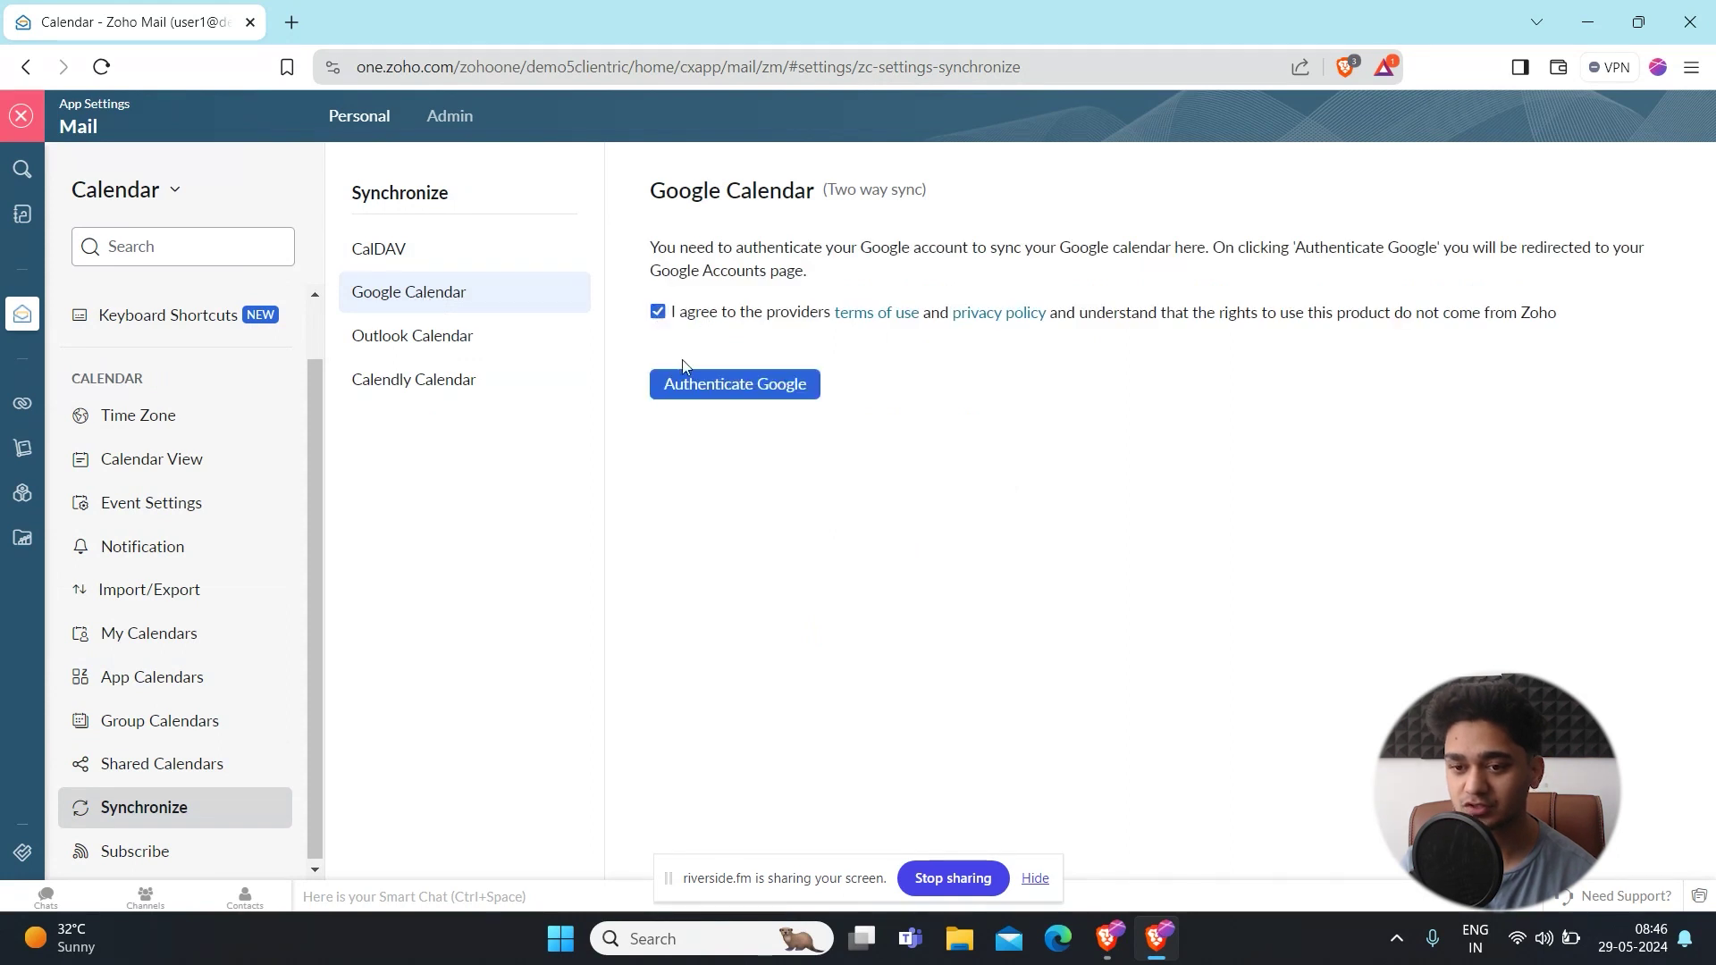
# - Start Google account authentication, then close the sign-in window without signing in
pyautogui.click(684, 393)
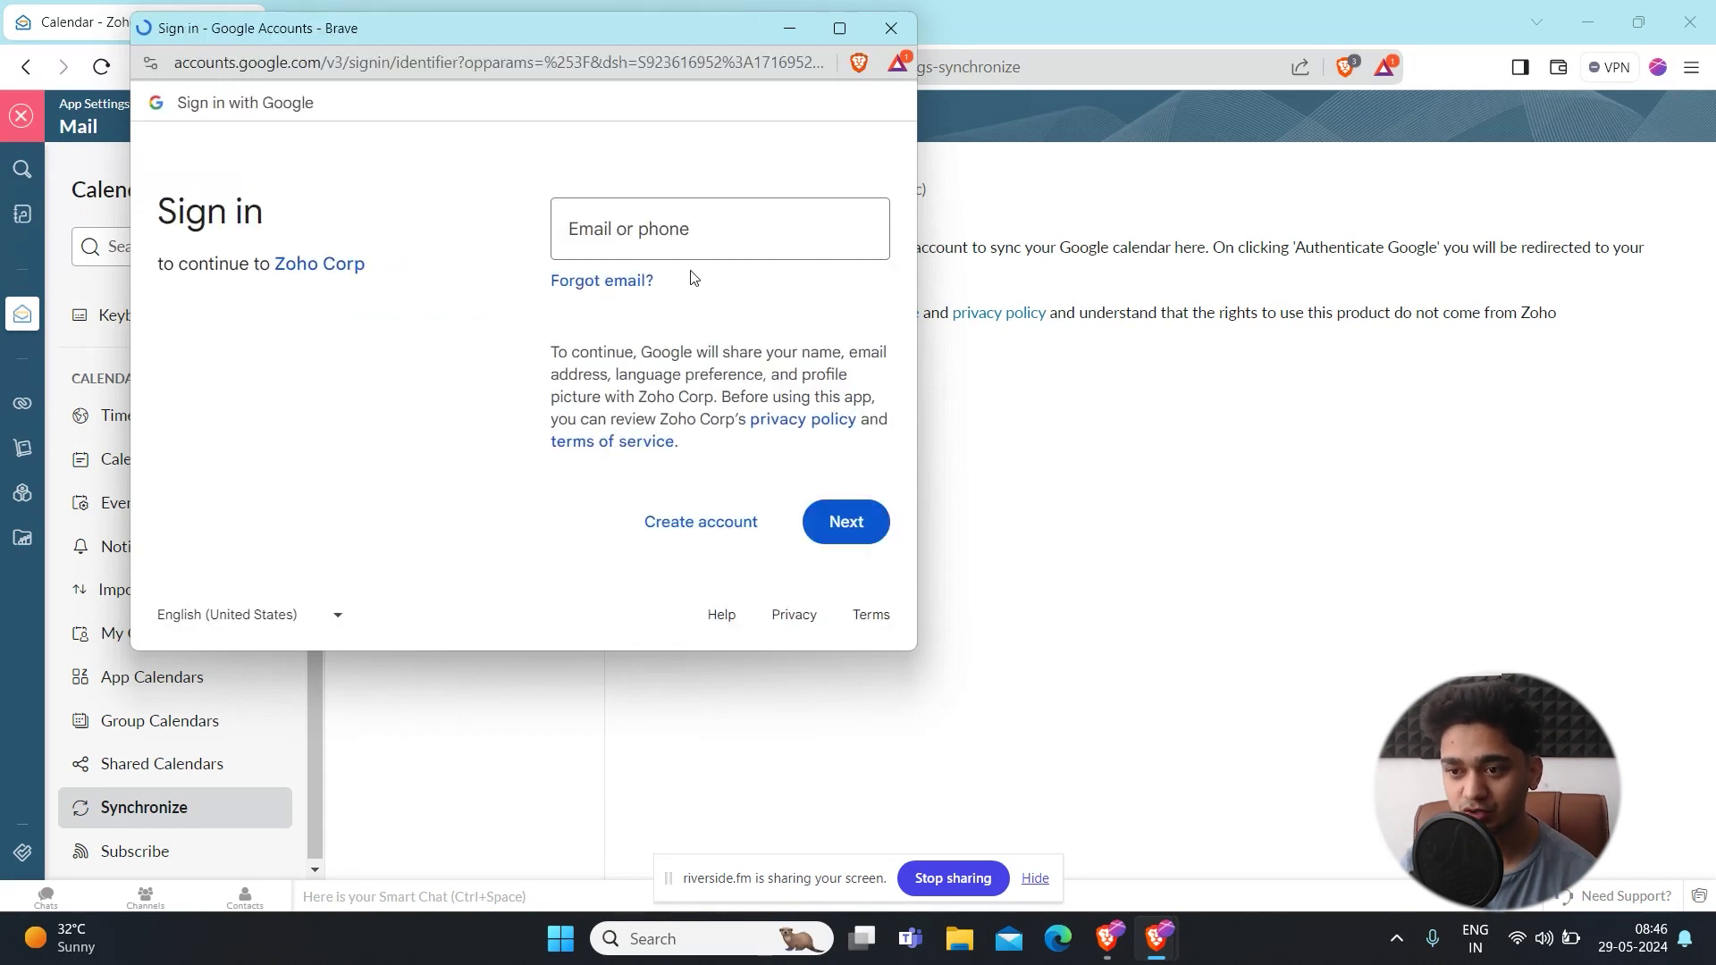
pyautogui.click(721, 230)
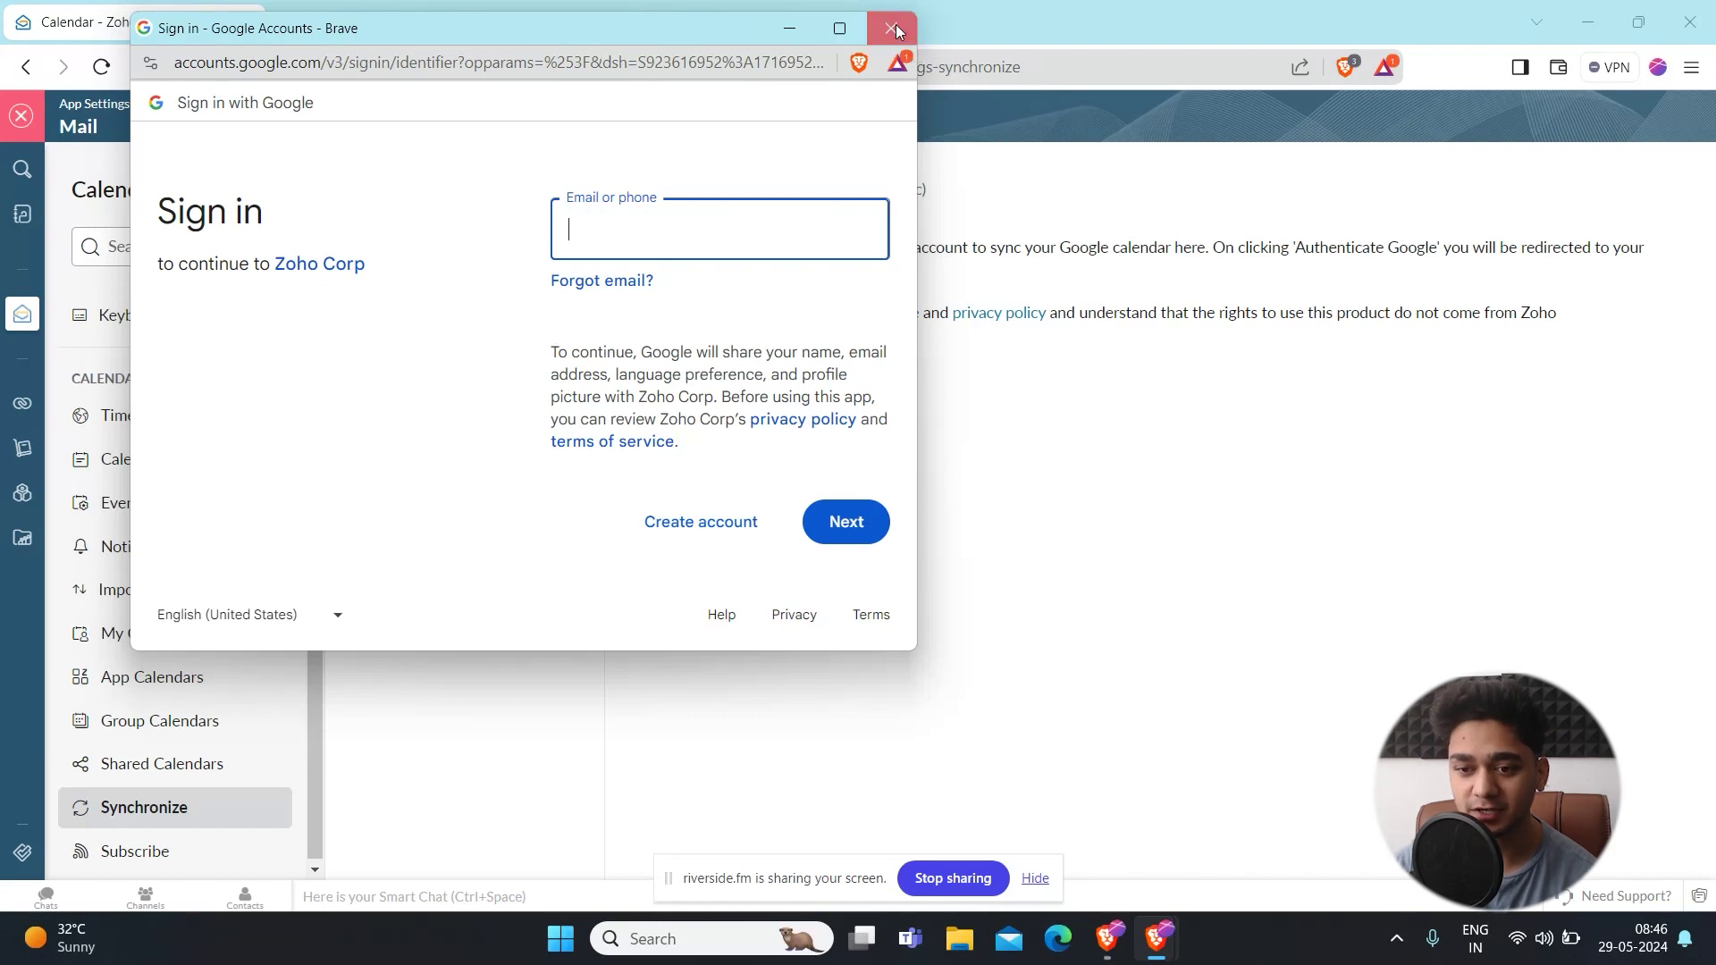
pyautogui.click(896, 32)
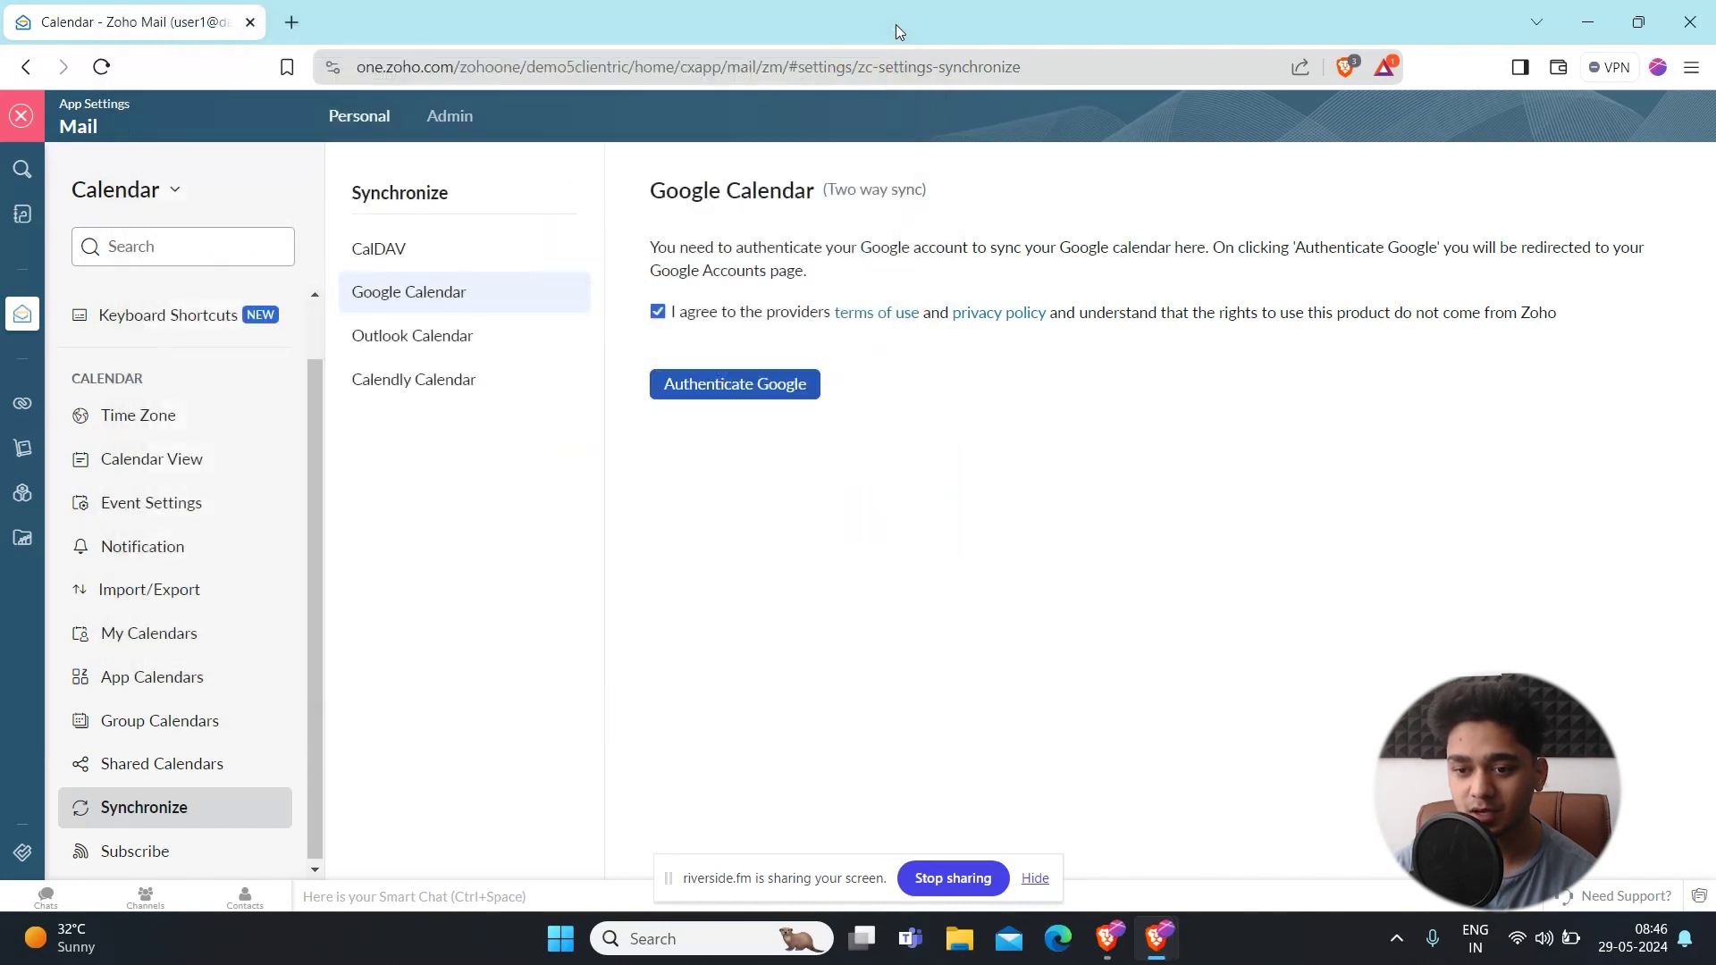
# - View the Outlook Calendar sync page, then the Calendly Calendar one-way sync page
pyautogui.click(439, 342)
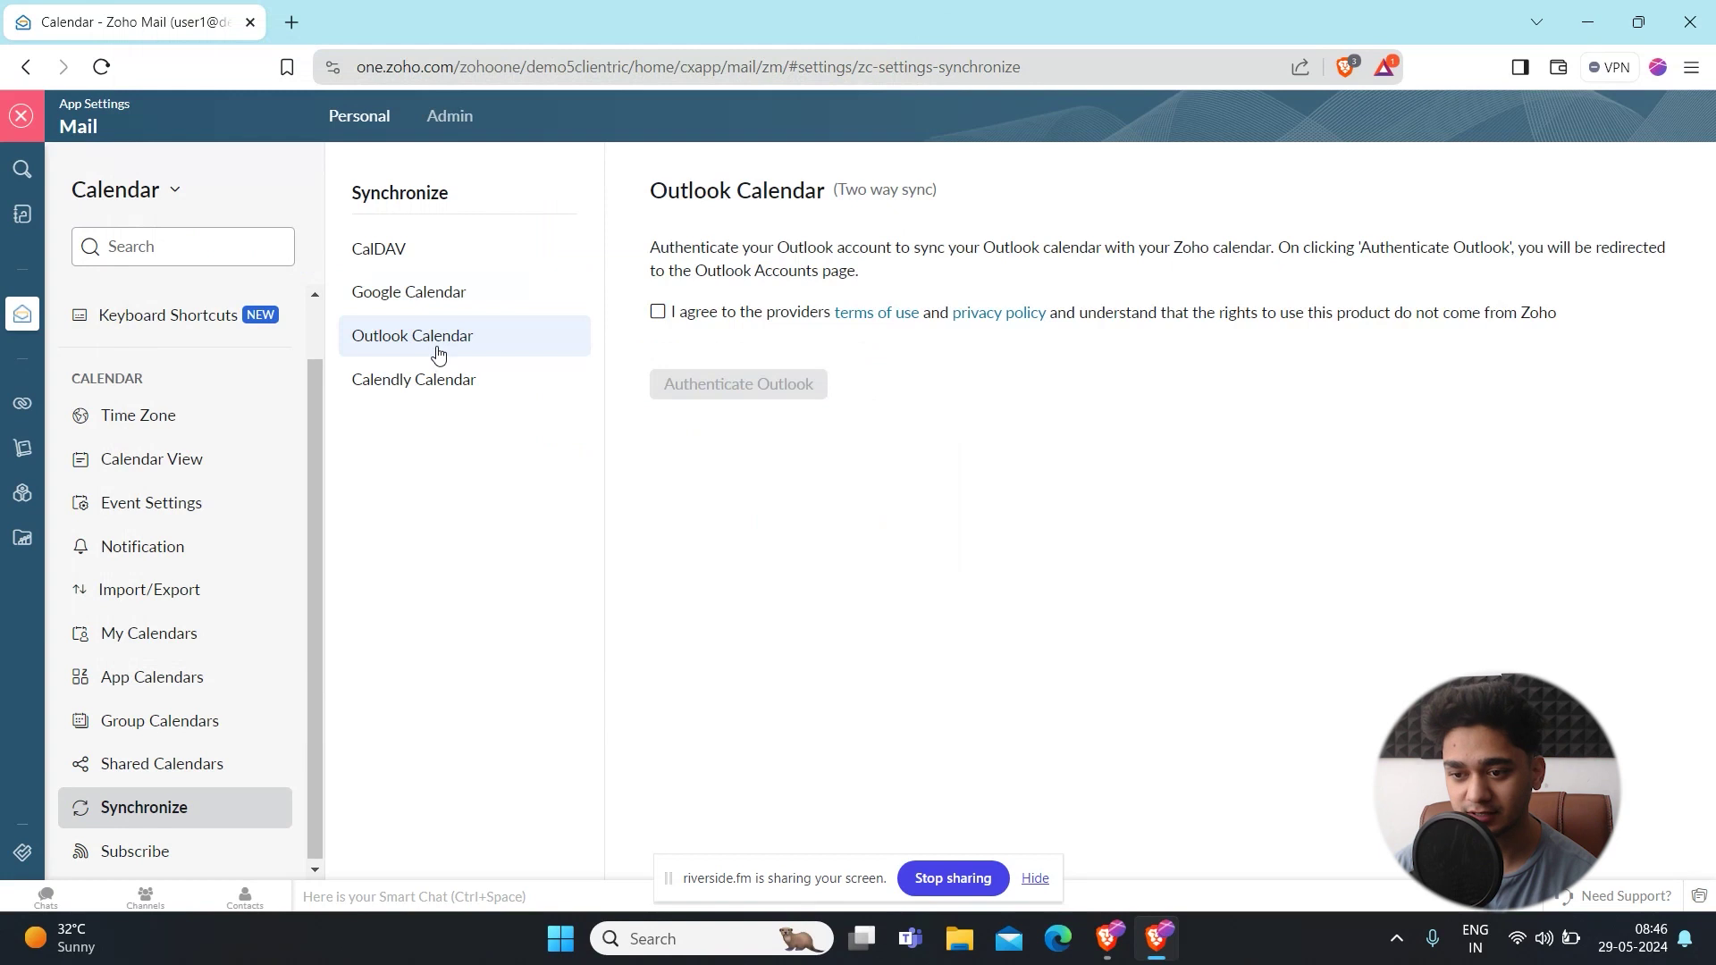
pyautogui.click(442, 385)
pyautogui.click(466, 352)
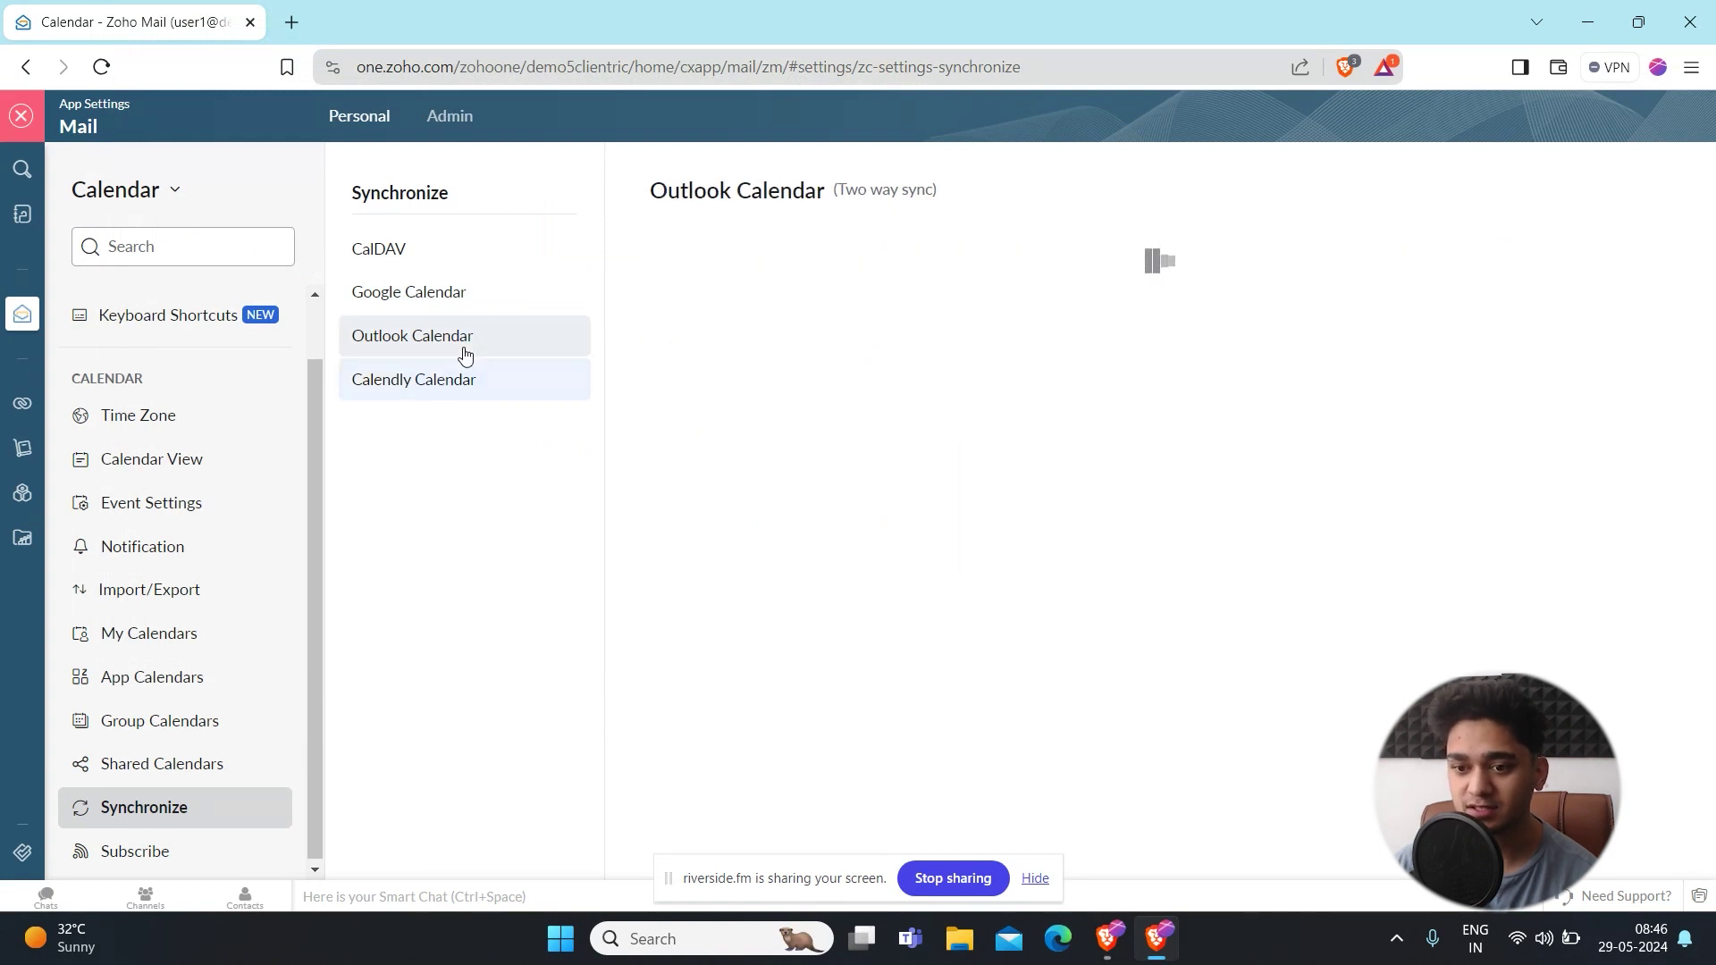
pyautogui.click(427, 384)
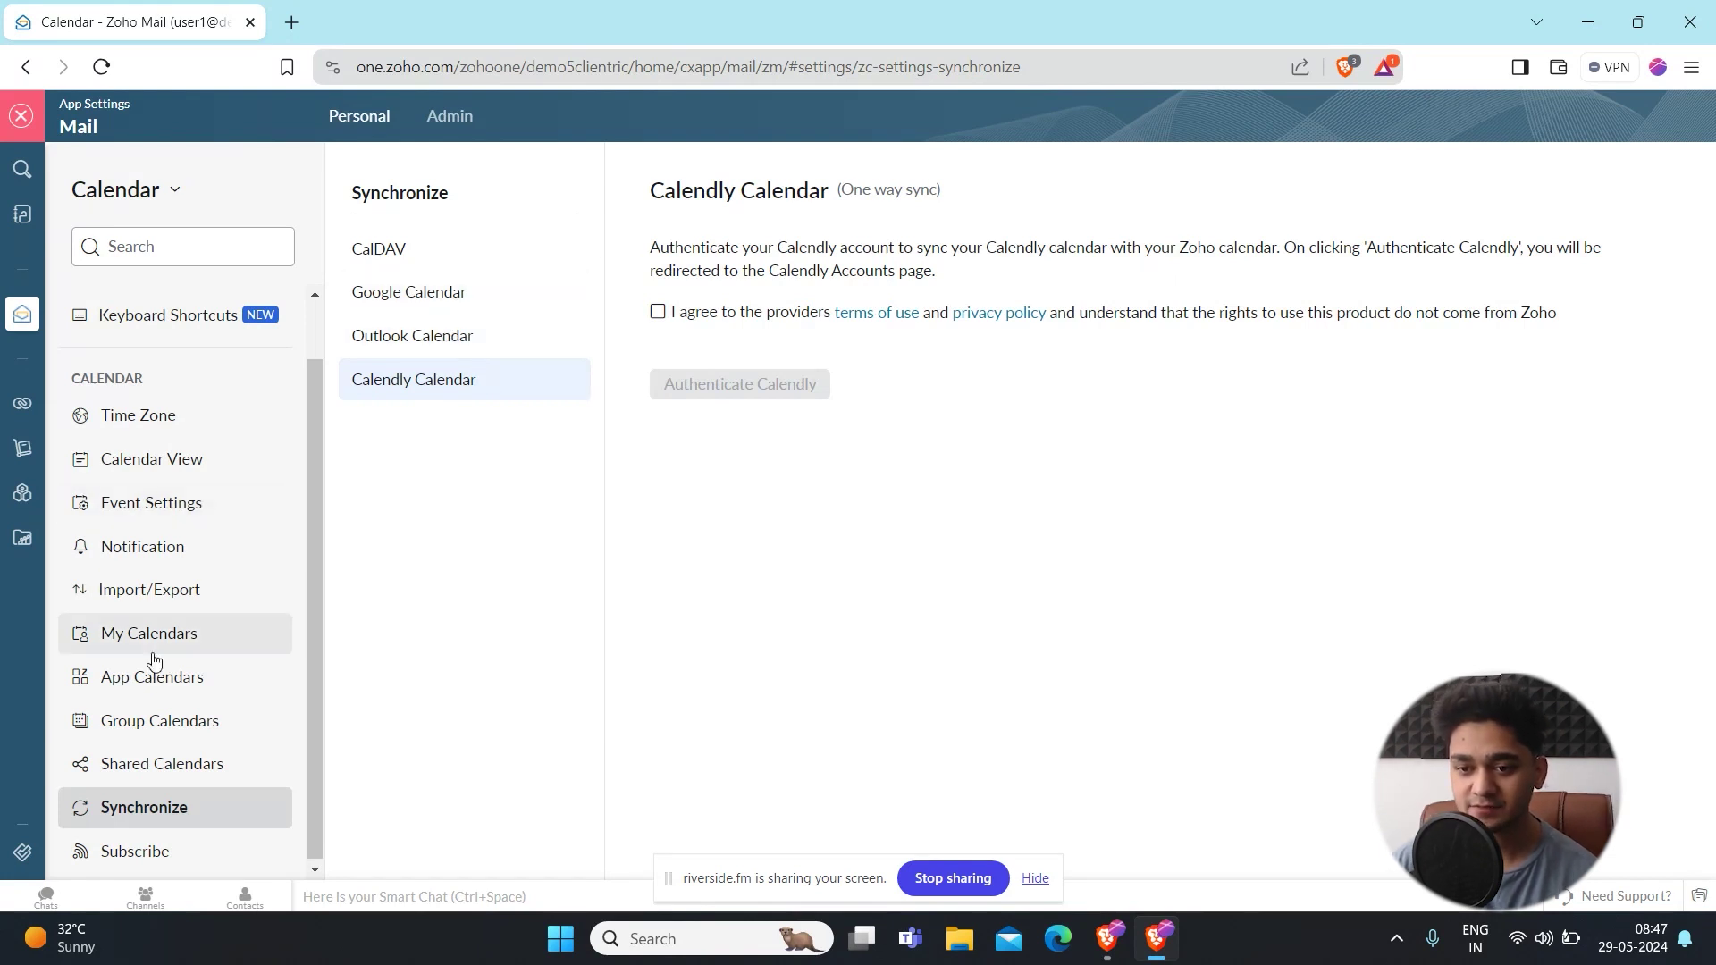
# - Under App Calendars, view Zoho Tasks' two-way sync settings with sync turned on
pyautogui.click(131, 680)
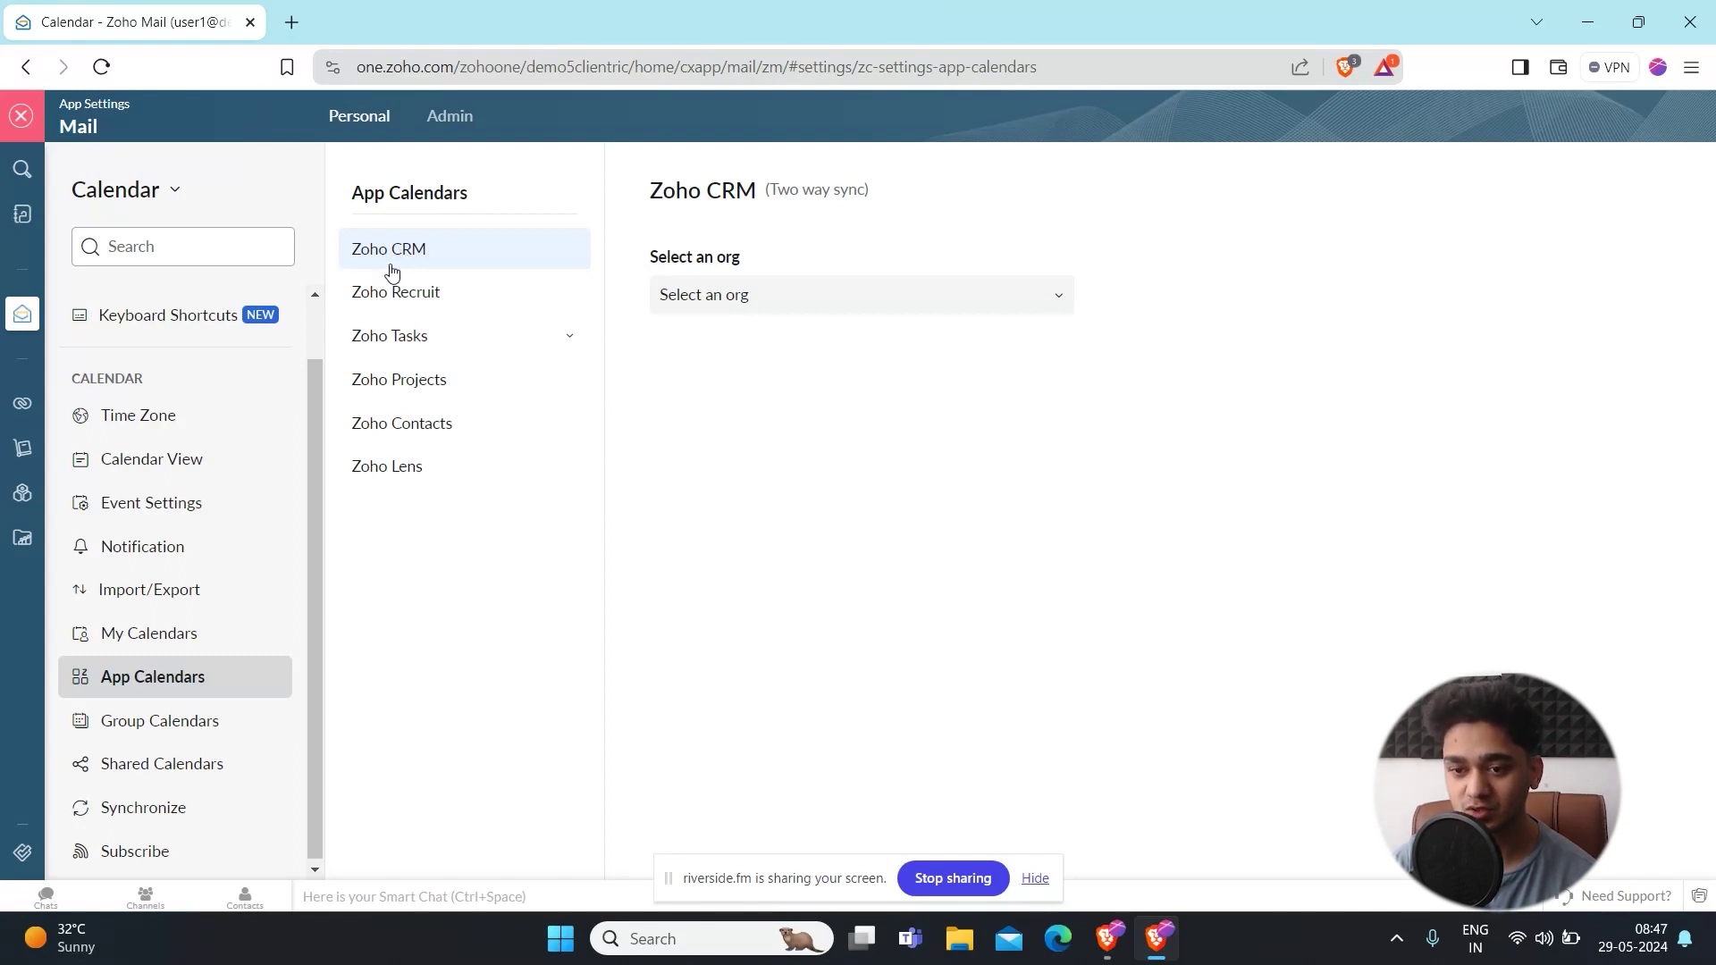
pyautogui.click(402, 336)
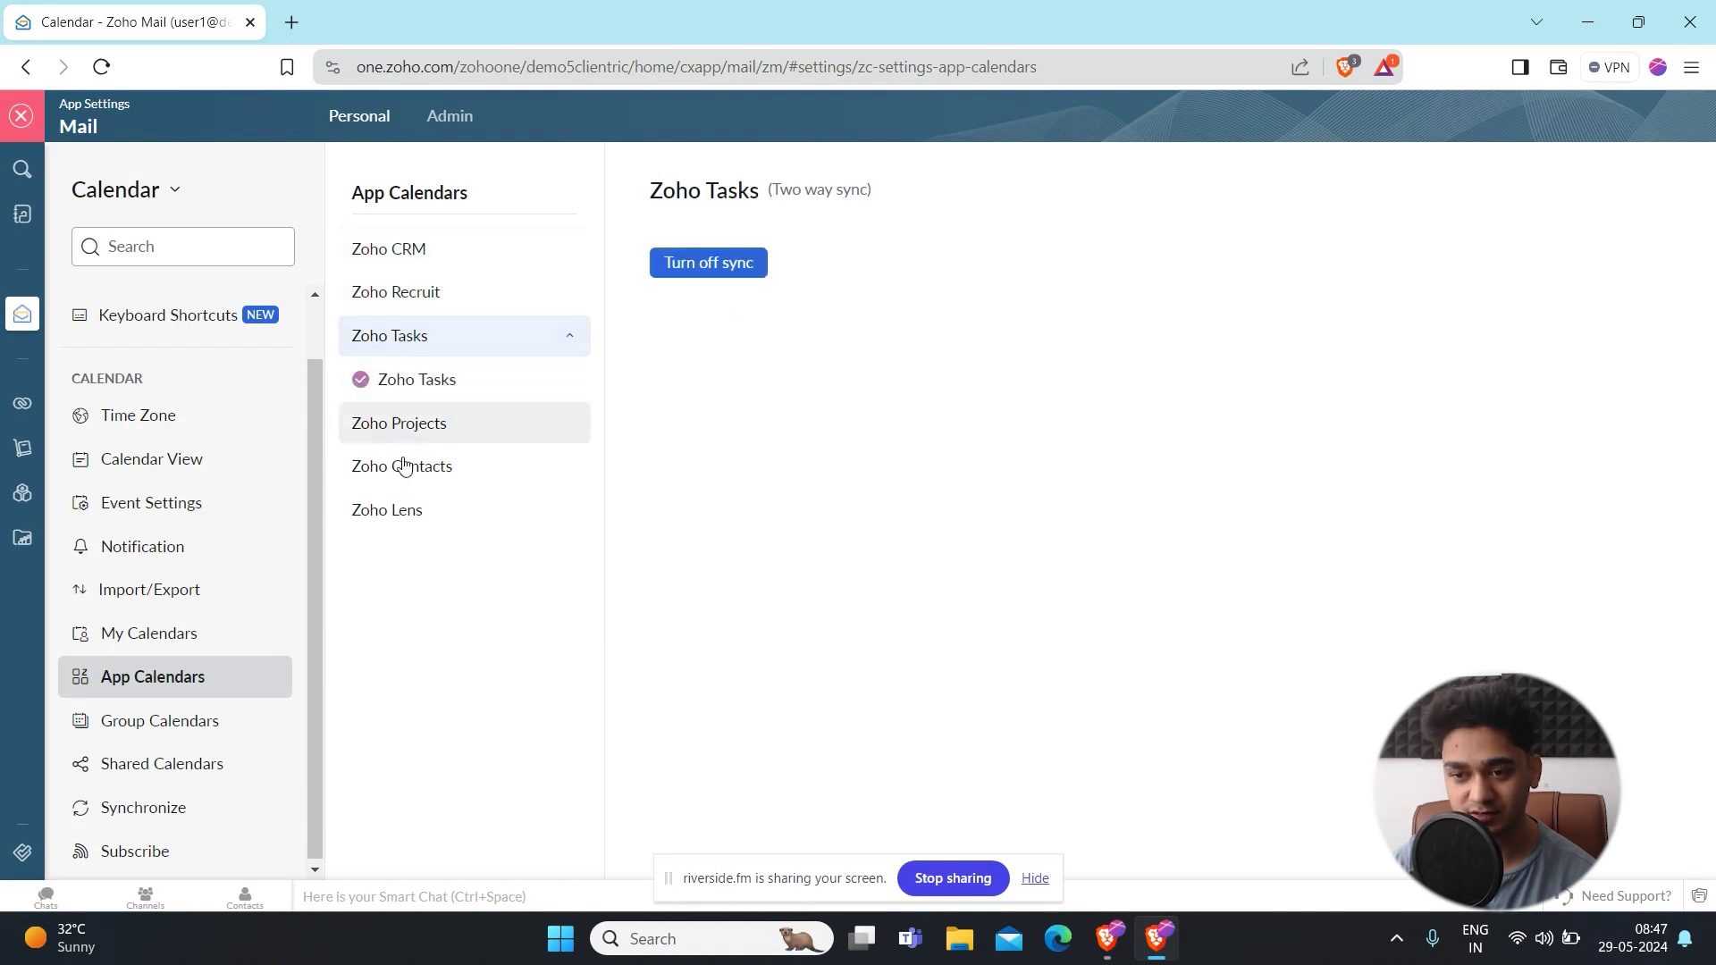